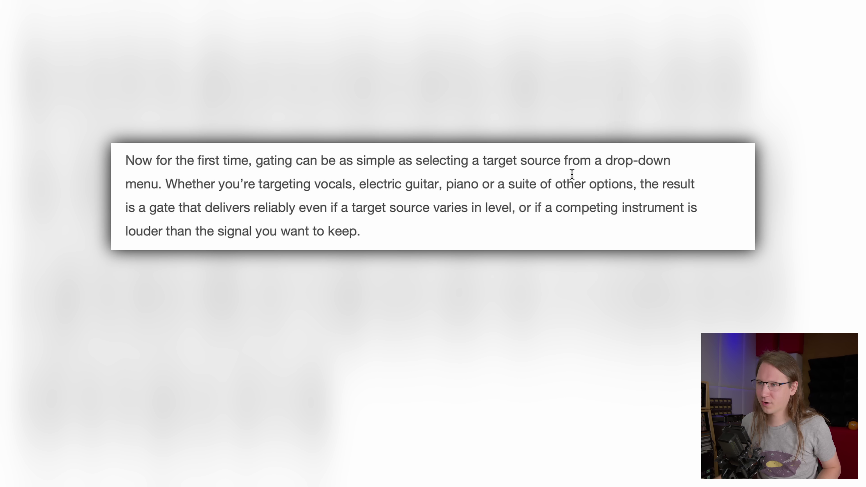
Step: Advance the smart:gate tour to the 'Selecting a target profile' slide
{"action": "left_click_drag", "start_coordinate": [173, 185], "coordinate": [333, 185]}
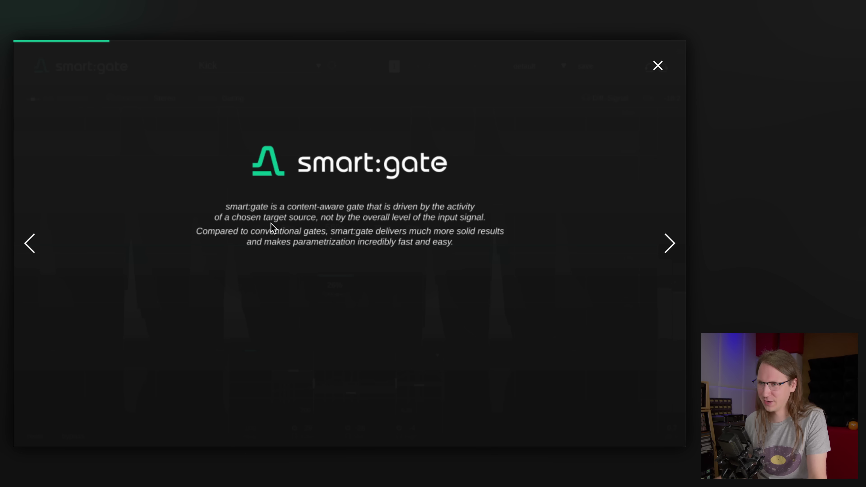
{"action": "key", "text": "Right"}
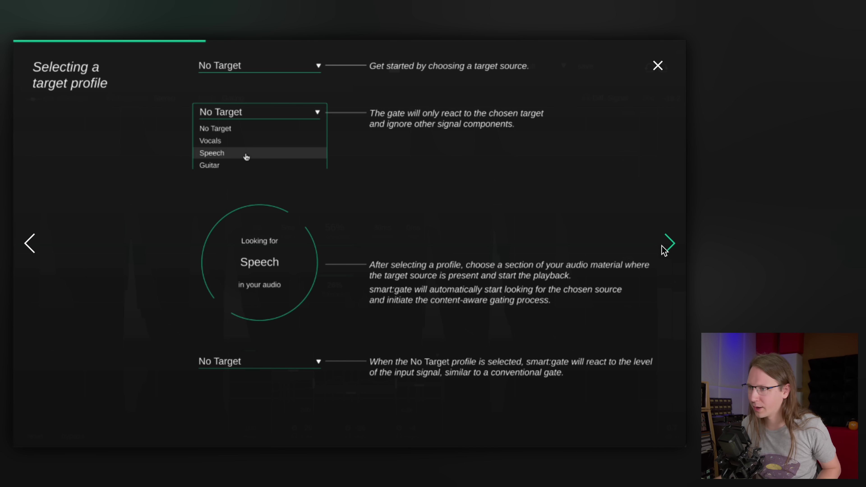
Step: Page through the main visualizations and gate processing modes slides, then close the tour
{"action": "left_click", "coordinate": [668, 244]}
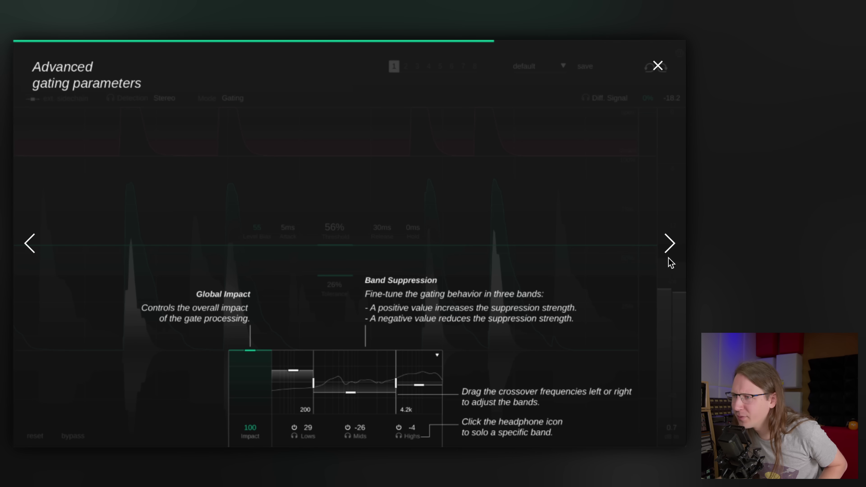
{"action": "left_click", "coordinate": [669, 248]}
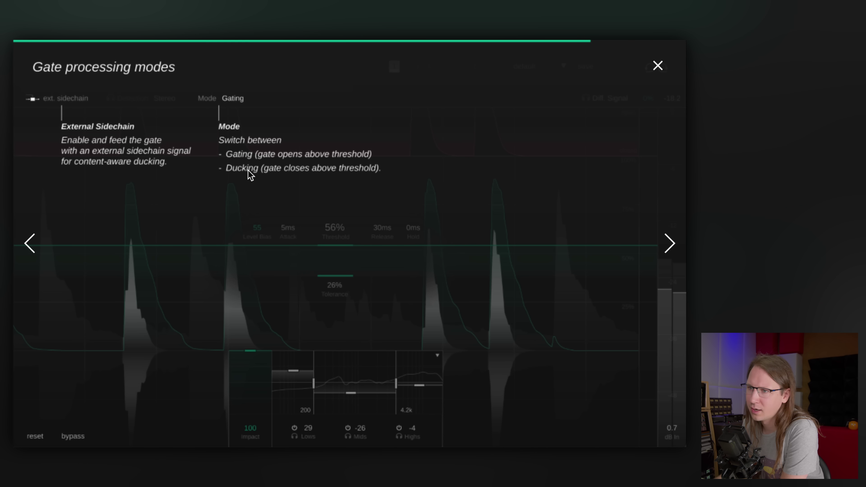
{"action": "left_click", "coordinate": [402, 167]}
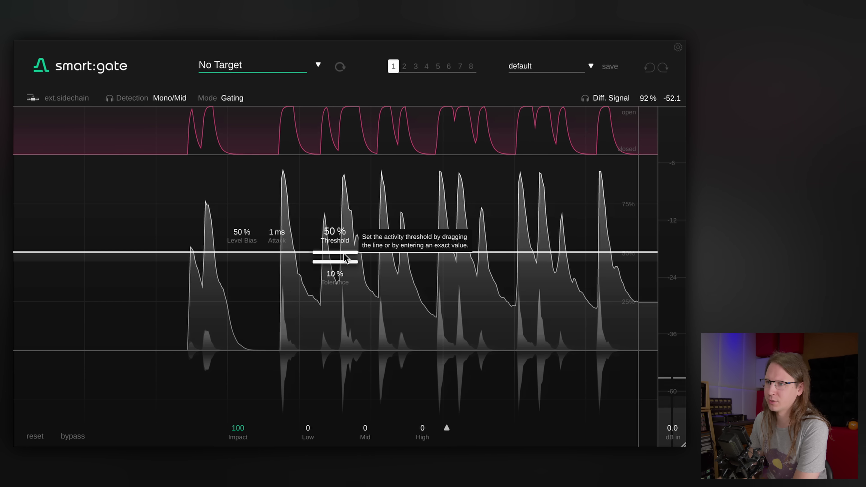
Step: Bring the No Target threshold up to 84 % and stretch the release to 1299 ms
{"action": "left_click_drag", "start_coordinate": [344, 250], "coordinate": [340, 220]}
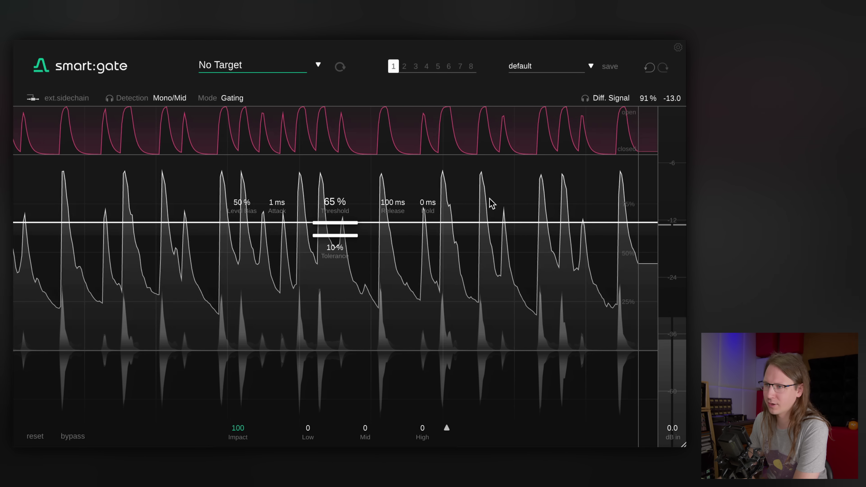
{"action": "left_click_drag", "start_coordinate": [351, 223], "coordinate": [348, 207]}
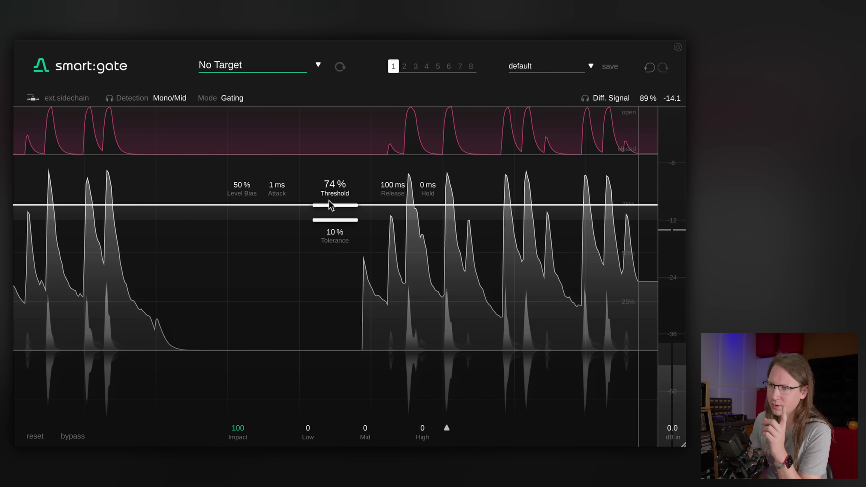
{"action": "mouse_move", "coordinate": [334, 220]}
{"action": "left_mouse_down"}
{"action": "mouse_move", "coordinate": [331, 326]}
{"action": "mouse_move", "coordinate": [309, 204]}
{"action": "mouse_move", "coordinate": [332, 187]}
{"action": "mouse_move", "coordinate": [341, 206]}
{"action": "left_mouse_up"}
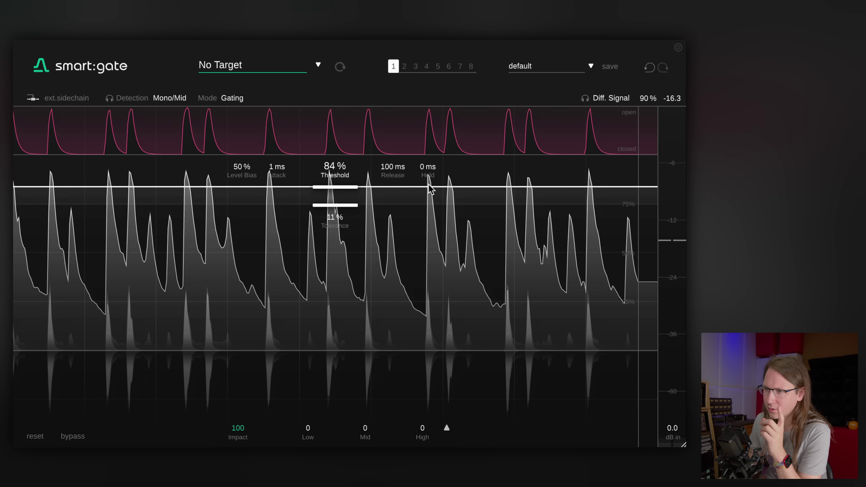
{"action": "left_click_drag", "start_coordinate": [392, 175], "coordinate": [393, 132]}
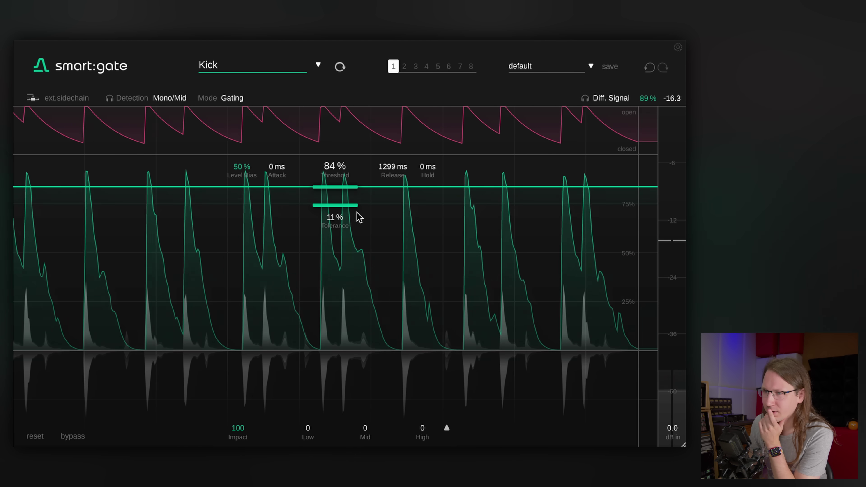
Step: Lower the Kick threshold, compare with bypass, then settle at 38 % and 94 ms release
{"action": "left_click_drag", "start_coordinate": [355, 196], "coordinate": [341, 275]}
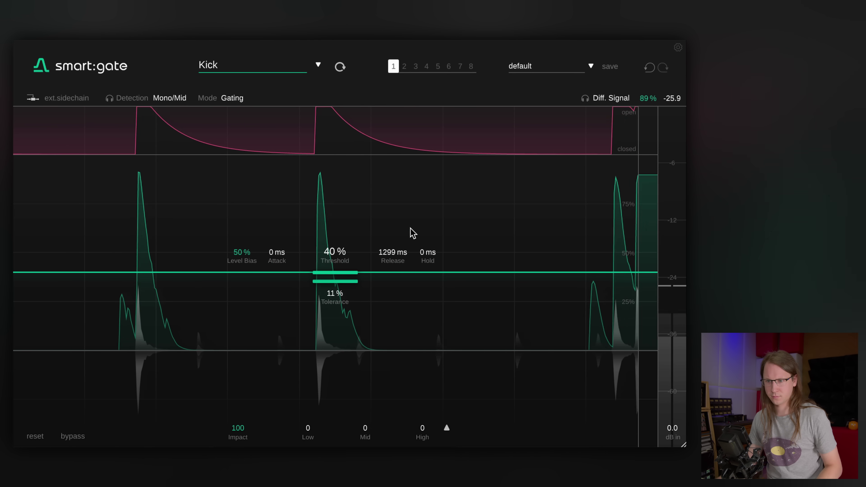
{"action": "left_click", "coordinate": [73, 435]}
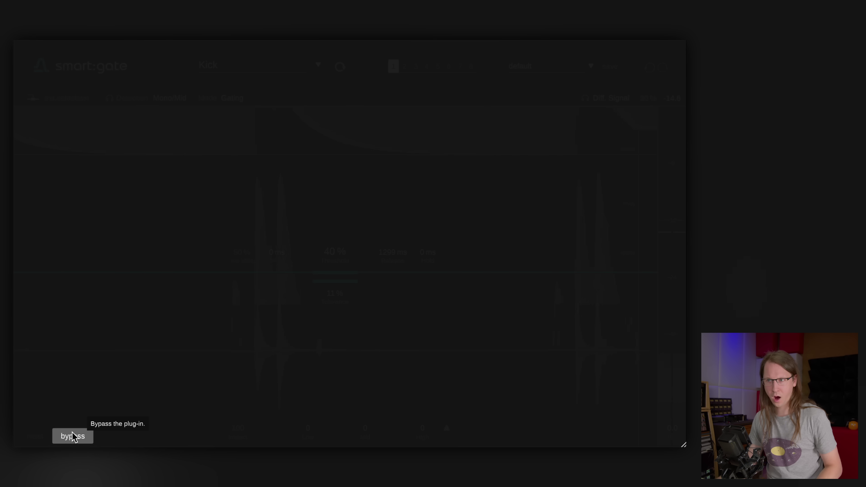
{"action": "left_click", "coordinate": [73, 436]}
{"action": "left_click_drag", "start_coordinate": [339, 273], "coordinate": [337, 285]}
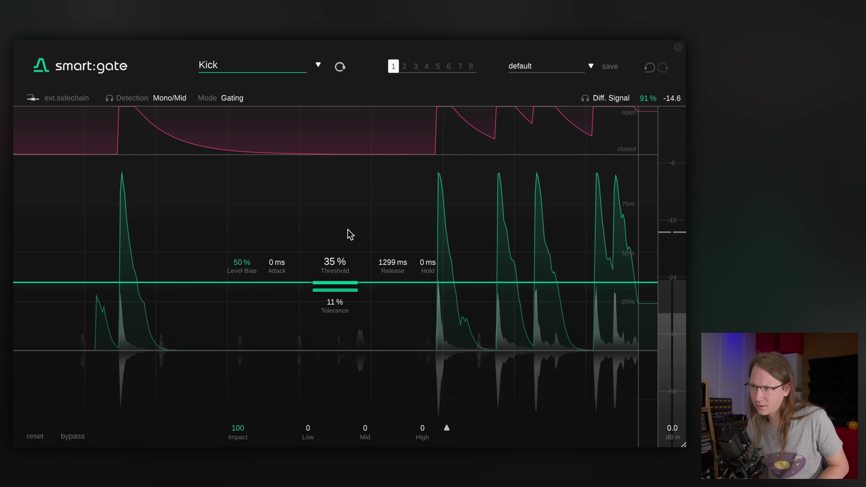
{"action": "left_click_drag", "start_coordinate": [351, 283], "coordinate": [375, 315]}
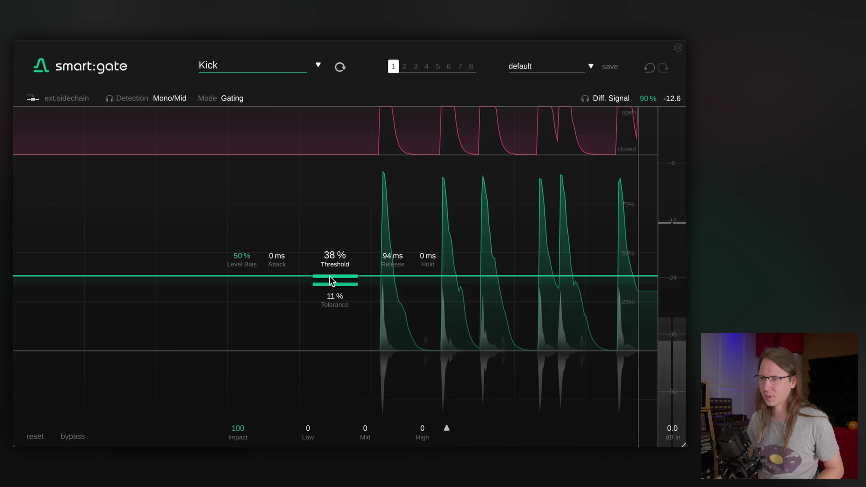
Step: Sweep the threshold, compare with bypass, and reset to No Target at 83 % threshold
{"action": "left_click_drag", "start_coordinate": [328, 294], "coordinate": [327, 295]}
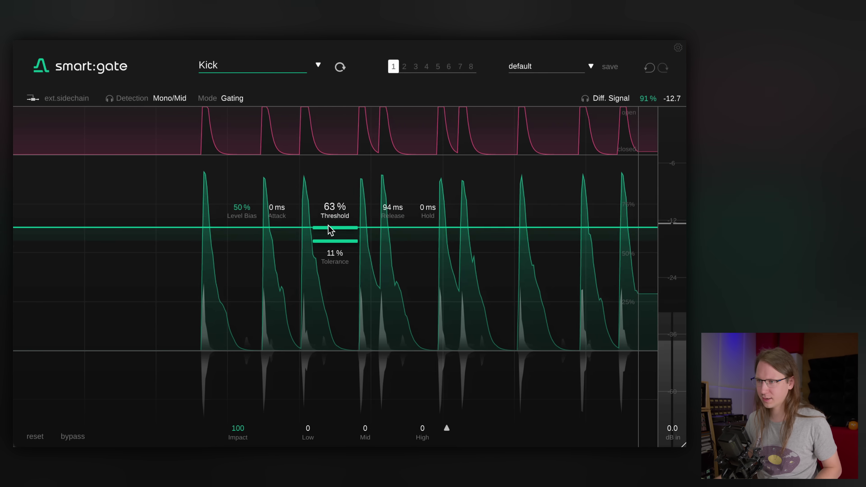
{"action": "left_click_drag", "start_coordinate": [330, 221], "coordinate": [329, 256]}
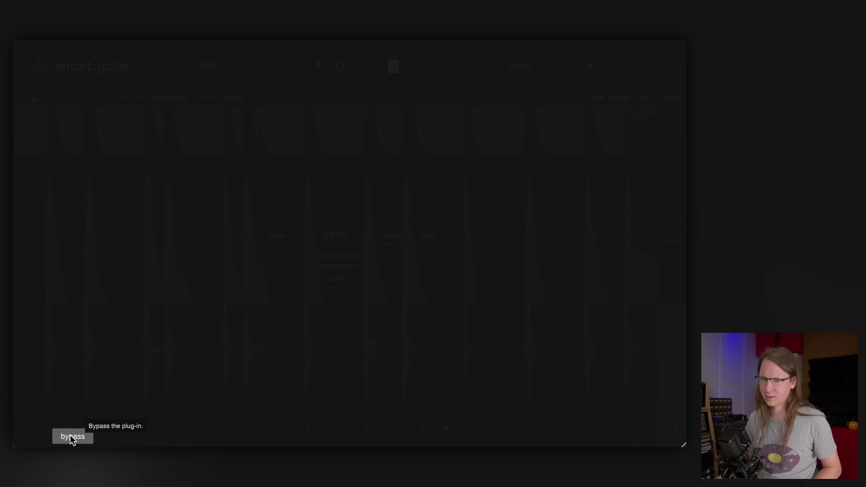
{"action": "left_click", "coordinate": [72, 437]}
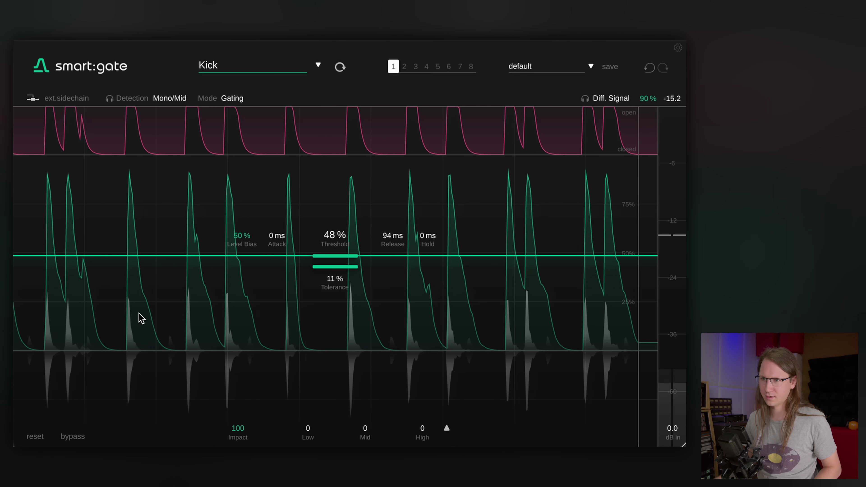
{"action": "scroll", "coordinate": [327, 283], "scroll_direction": "up", "scroll_amount": 3}
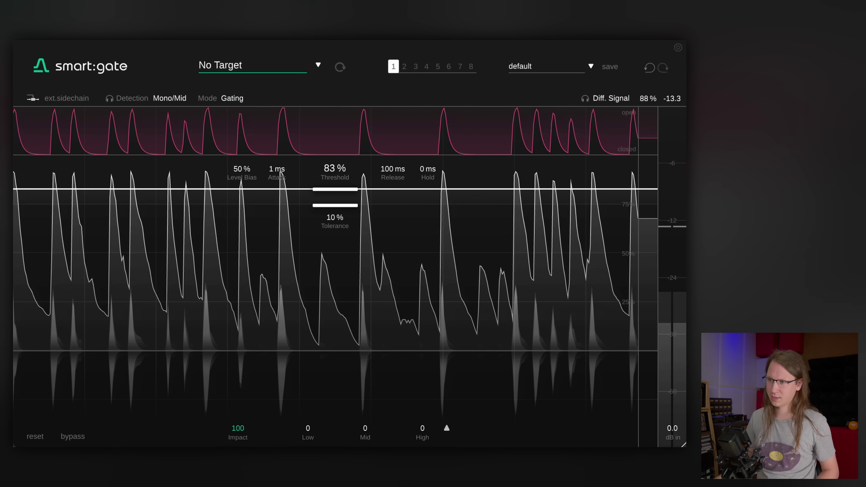
Step: Bring the threshold line from 83 % down to 68 %
{"action": "left_click_drag", "start_coordinate": [334, 190], "coordinate": [333, 219]}
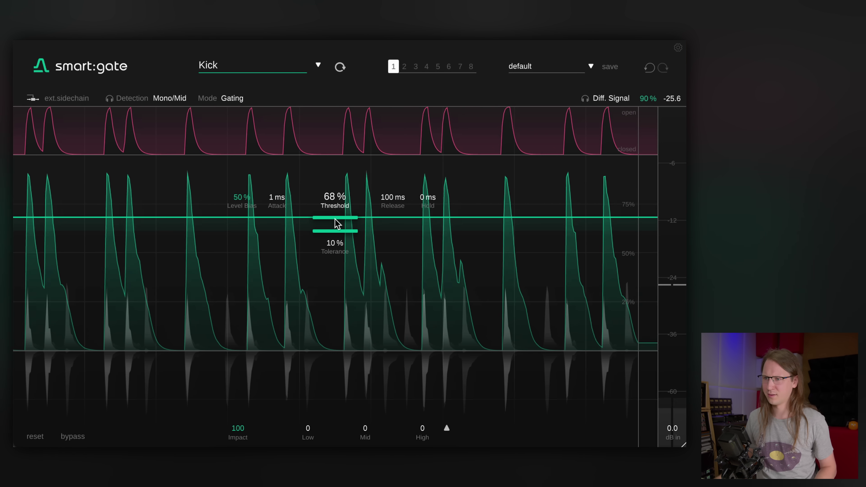
Step: Sweep the Kick threshold down, back above 50 %, then drop it to 22 %
{"action": "left_click_drag", "start_coordinate": [336, 218], "coordinate": [335, 308]}
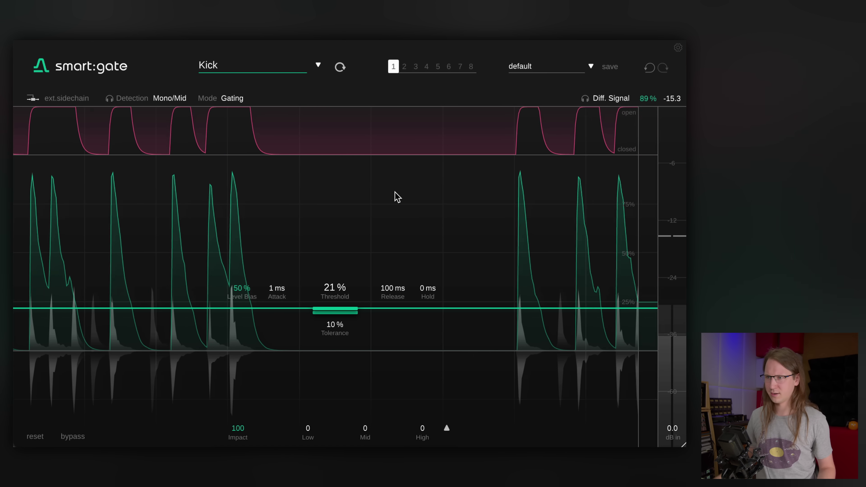
{"action": "left_click_drag", "start_coordinate": [338, 305], "coordinate": [337, 243]}
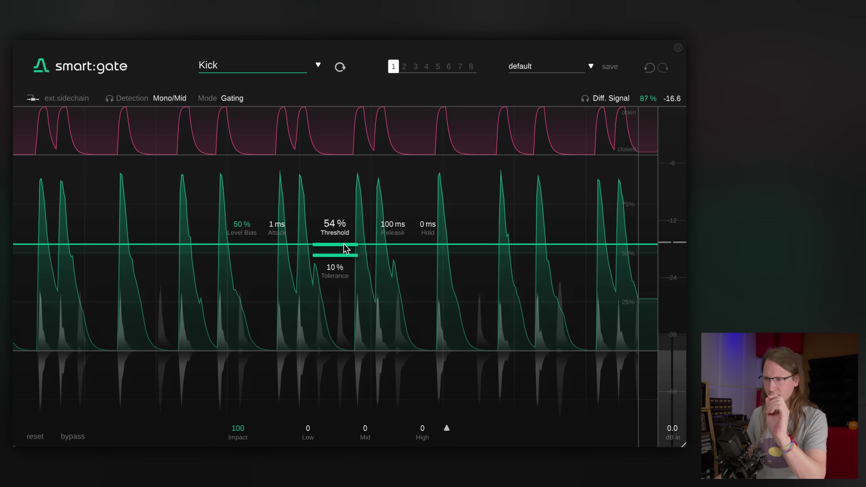
{"action": "left_click_drag", "start_coordinate": [344, 243], "coordinate": [344, 249]}
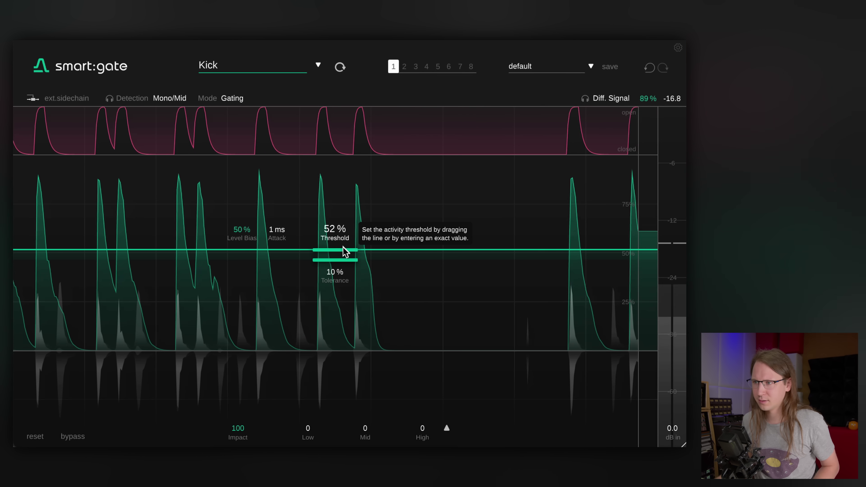
{"action": "left_click_drag", "start_coordinate": [343, 247], "coordinate": [325, 223]}
Step: Set the Kick gate's attack to 0 ms, lengthen the release, and raise threshold to 66 %
{"action": "left_click_drag", "start_coordinate": [277, 208], "coordinate": [246, 213]}
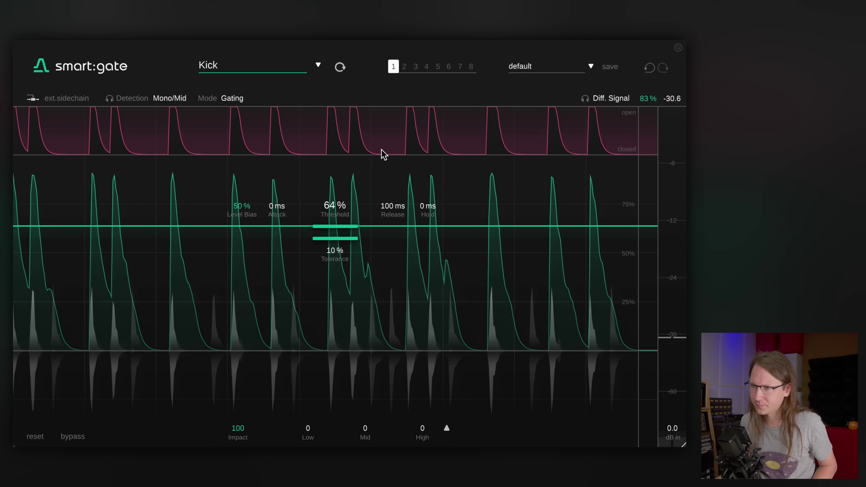
{"action": "left_click_drag", "start_coordinate": [402, 190], "coordinate": [350, 179]}
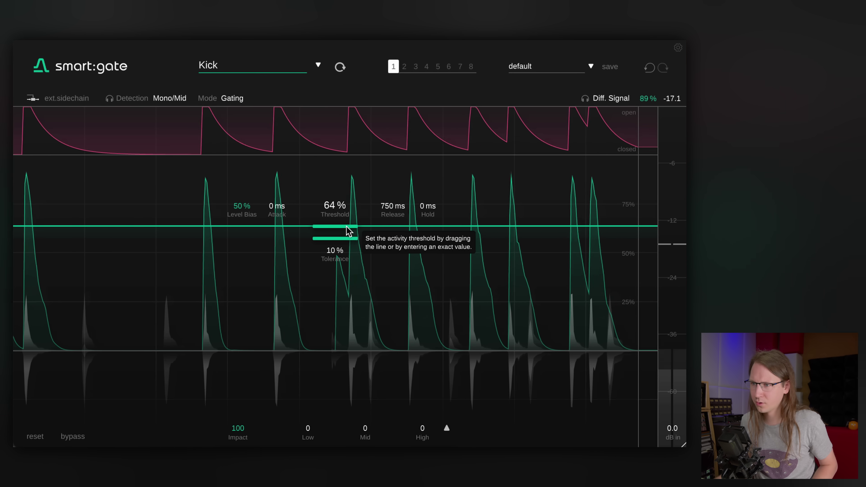
{"action": "left_click_drag", "start_coordinate": [346, 225], "coordinate": [355, 186]}
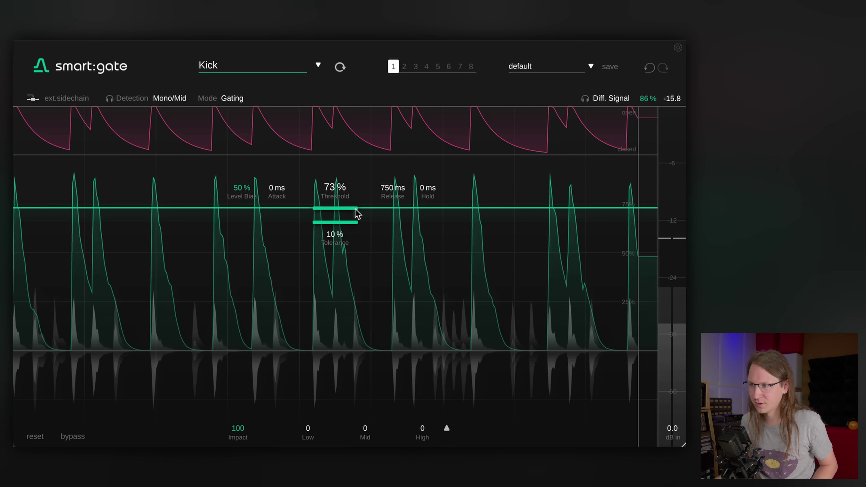
Step: Cut the release to 0 ms and bring the threshold back to 50 %
{"action": "mouse_move", "coordinate": [356, 212]}
{"action": "left_mouse_down"}
{"action": "mouse_move", "coordinate": [345, 250]}
{"action": "mouse_move", "coordinate": [348, 218]}
{"action": "left_mouse_up"}
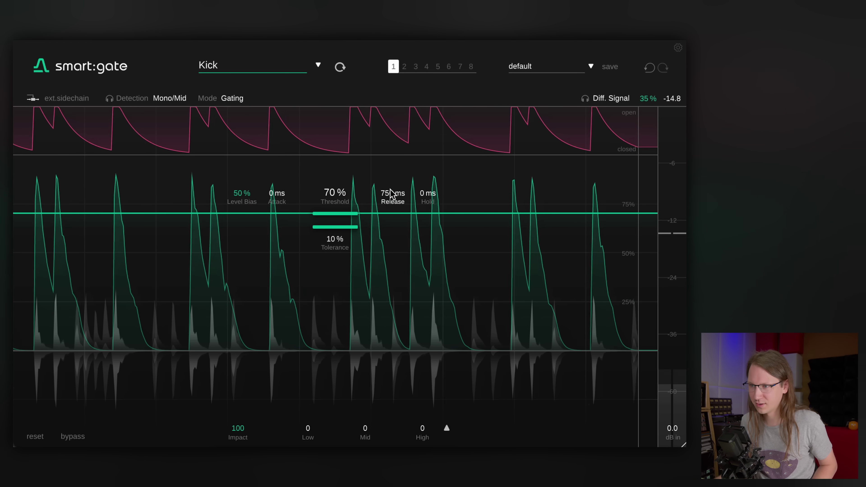
{"action": "left_click_drag", "start_coordinate": [391, 194], "coordinate": [389, 214]}
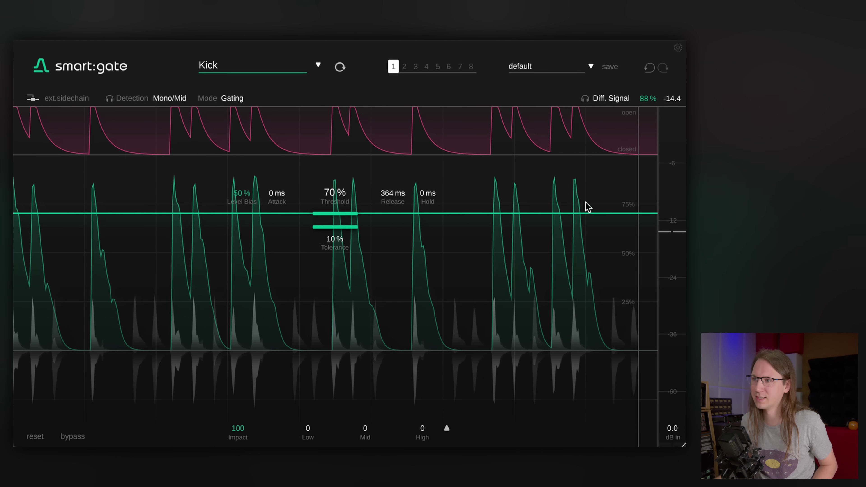
{"action": "left_click_drag", "start_coordinate": [348, 216], "coordinate": [346, 229]}
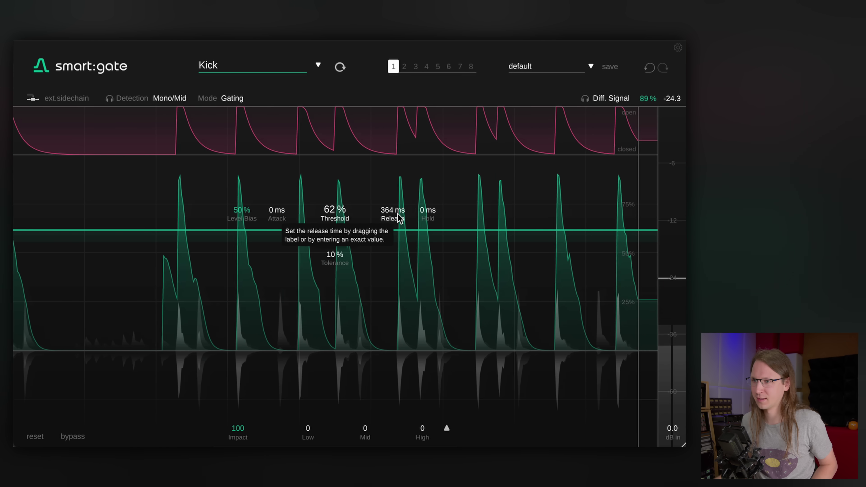
{"action": "left_click_drag", "start_coordinate": [392, 215], "coordinate": [393, 280]}
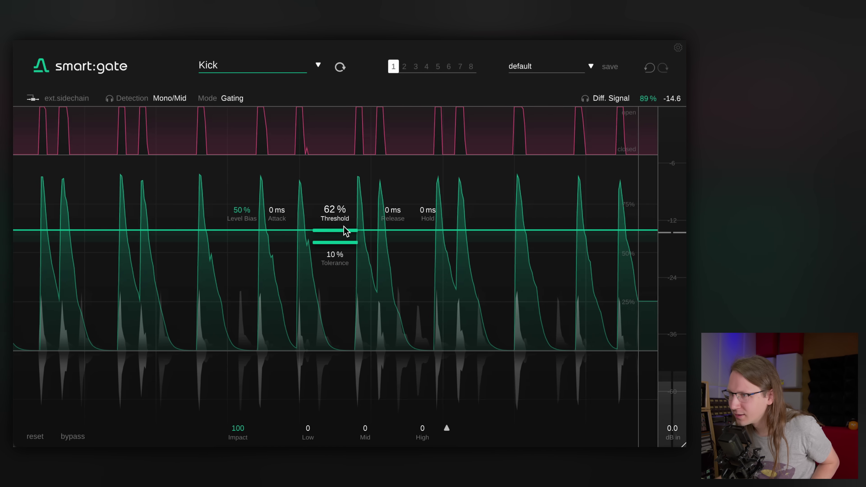
{"action": "left_click_drag", "start_coordinate": [343, 230], "coordinate": [341, 257]}
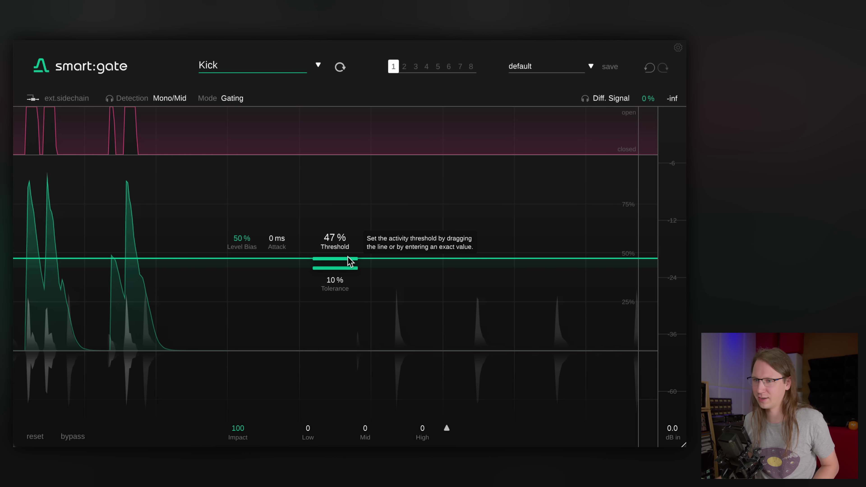
{"action": "left_click_drag", "start_coordinate": [348, 256], "coordinate": [348, 251]}
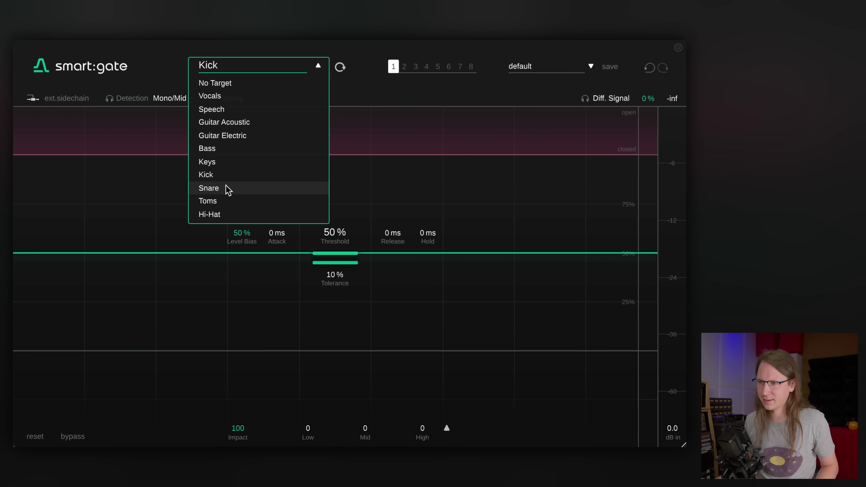
Step: Switch to the Snare profile, lengthen release to about 296 ms, and adjust tolerance and threshold
{"action": "left_click", "coordinate": [209, 188]}
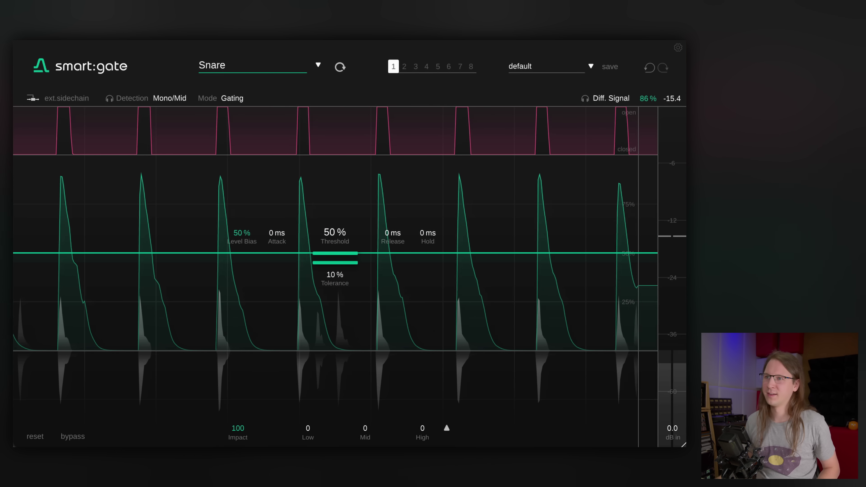
{"action": "left_click_drag", "start_coordinate": [387, 242], "coordinate": [404, 178]}
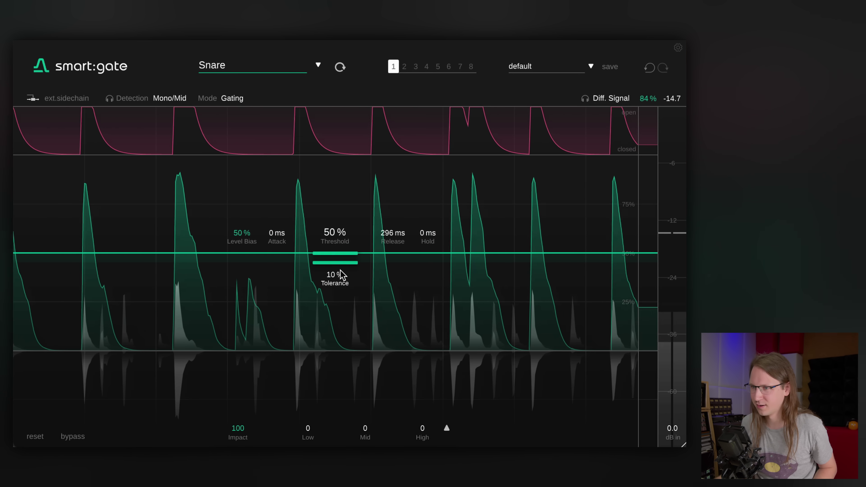
{"action": "left_click_drag", "start_coordinate": [340, 270], "coordinate": [332, 185]}
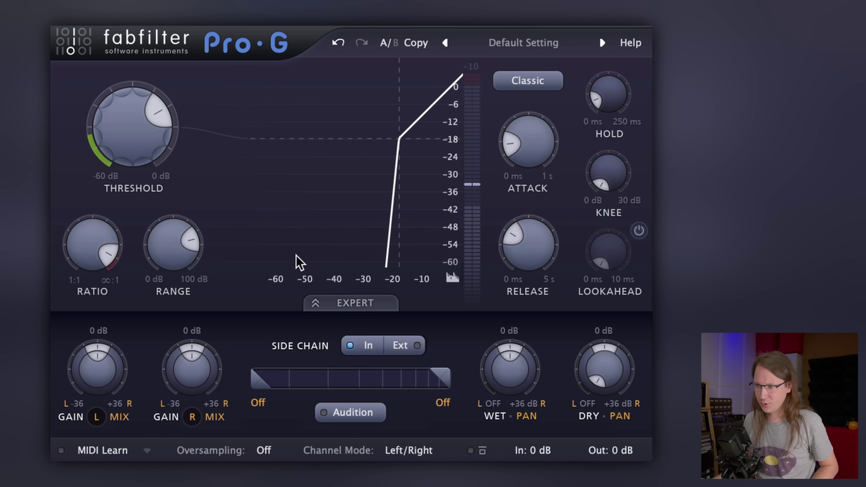
Step: Filter the Pro-G sidechain to cut above 64.57 Hz and audition the filtered signal
{"action": "left_click_drag", "start_coordinate": [440, 377], "coordinate": [319, 376]}
{"action": "left_click", "coordinate": [370, 415]}
{"action": "left_click", "coordinate": [339, 412]}
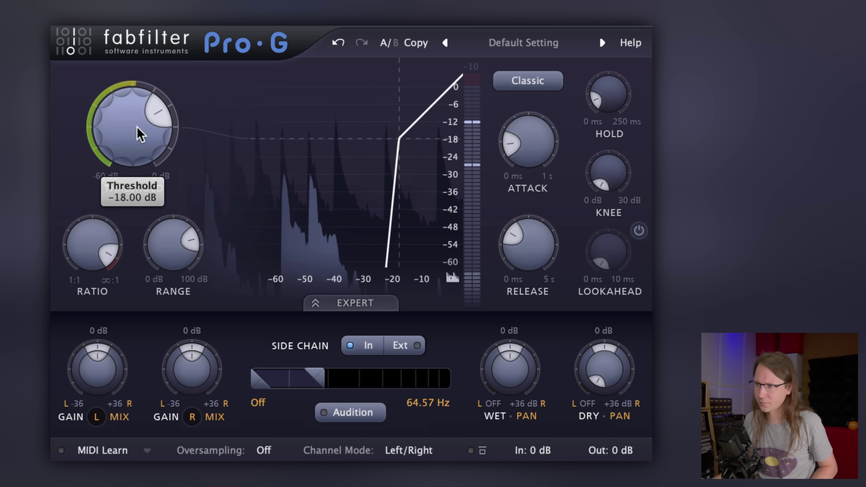
Step: Set threshold near -50 dB, fastest attack, lookahead on, and a short release
{"action": "left_click_drag", "start_coordinate": [139, 129], "coordinate": [135, 273]}
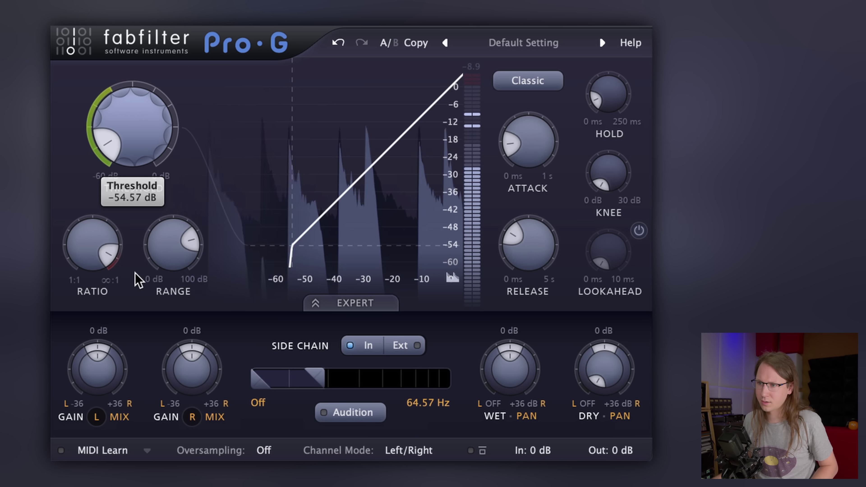
{"action": "left_click_drag", "start_coordinate": [526, 129], "coordinate": [525, 139]}
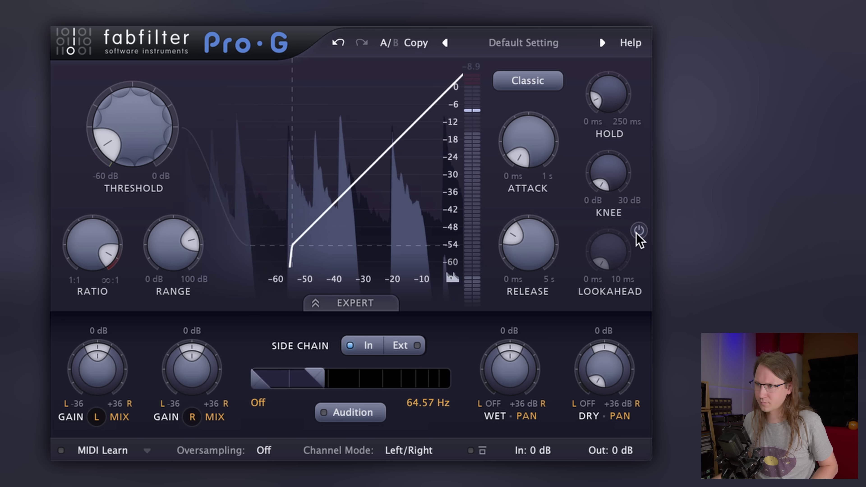
{"action": "left_click", "coordinate": [639, 232]}
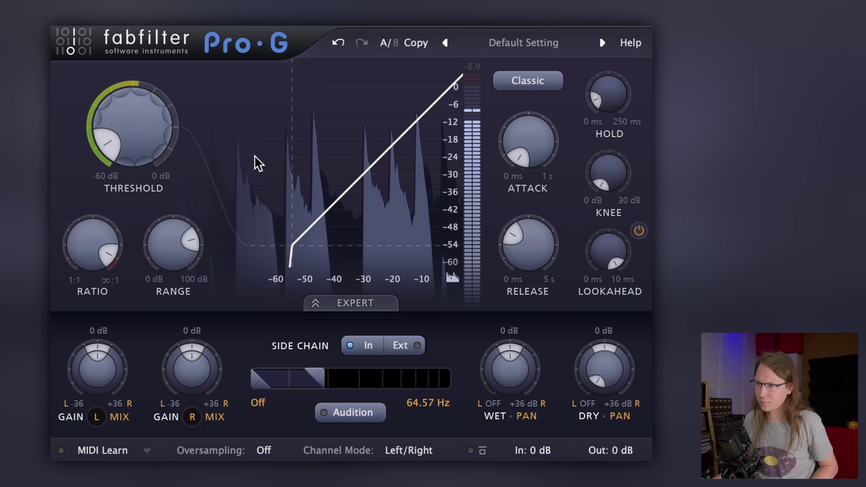
{"action": "mouse_move", "coordinate": [128, 125]}
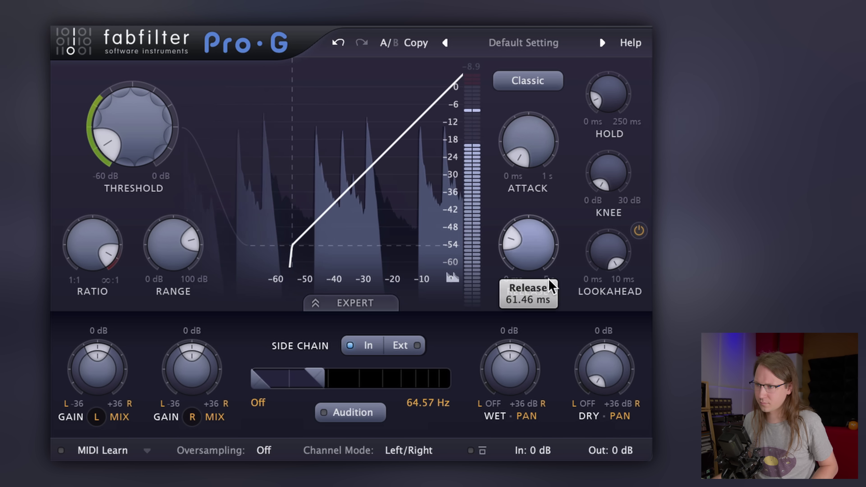
{"action": "left_click_drag", "start_coordinate": [529, 248], "coordinate": [554, 343]}
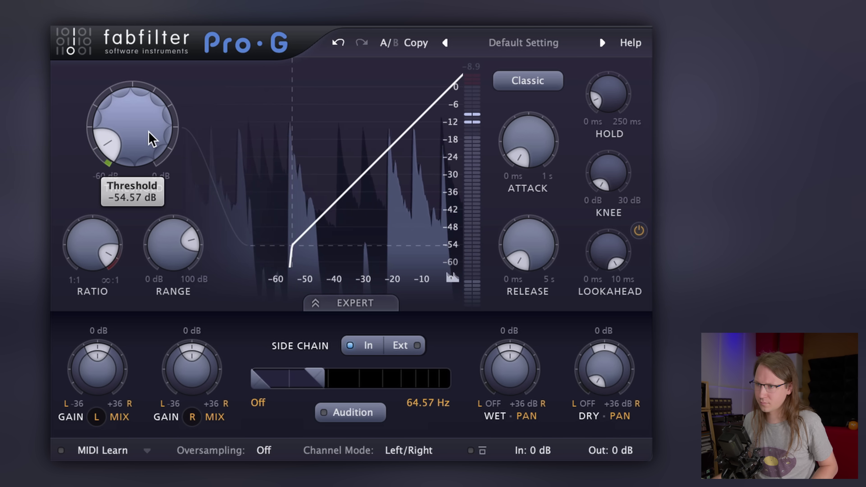
{"action": "left_click_drag", "start_coordinate": [149, 136], "coordinate": [152, 97]}
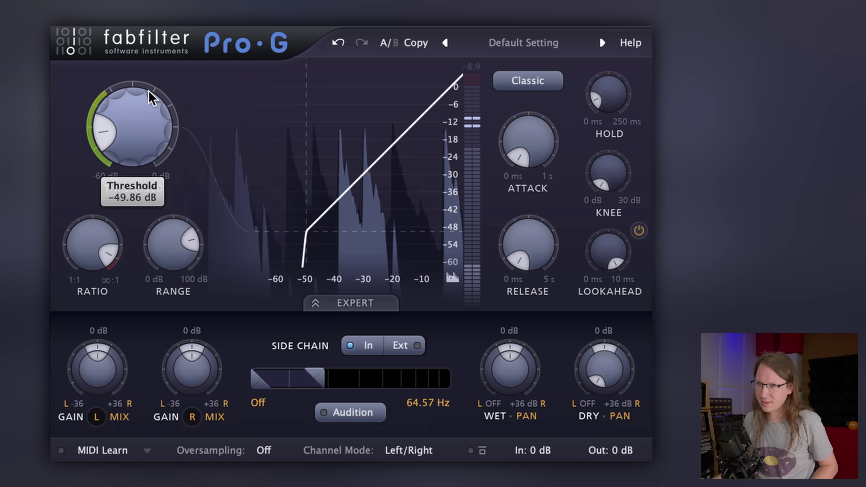
{"action": "left_click_drag", "start_coordinate": [528, 239], "coordinate": [512, 195]}
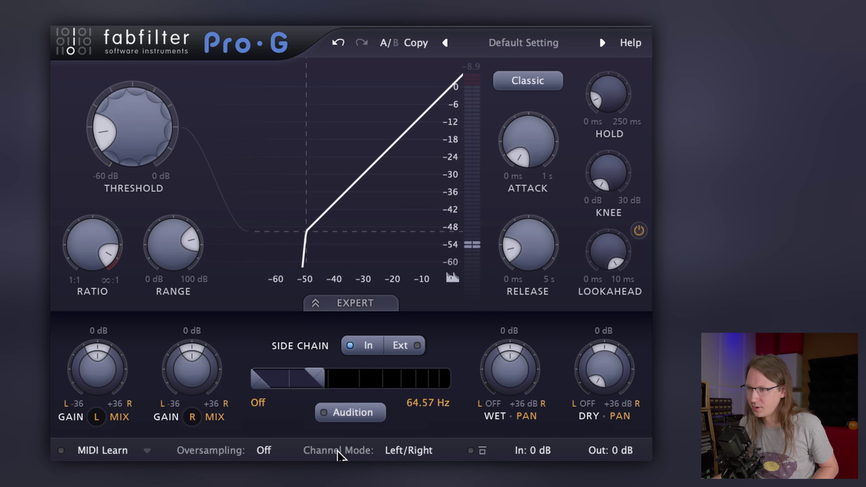
Step: While auditioning, shift Pro-G's sidechain band up toward the snare range and raise the threshold to about -40 dB
{"action": "left_click", "coordinate": [348, 413]}
{"action": "left_click_drag", "start_coordinate": [309, 387], "coordinate": [343, 379]}
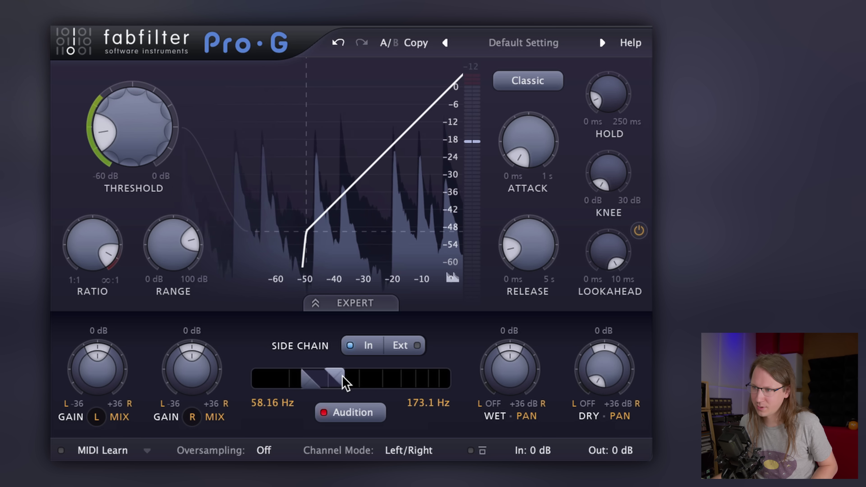
{"action": "left_click", "coordinate": [367, 420]}
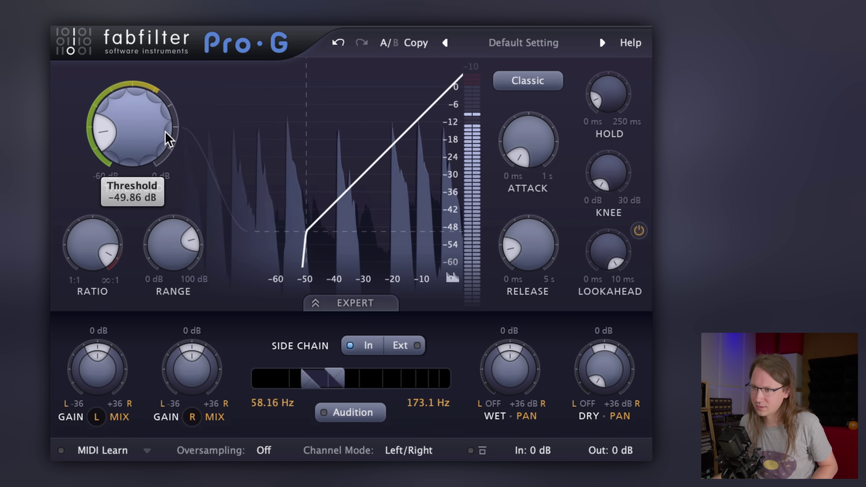
{"action": "left_click_drag", "start_coordinate": [165, 132], "coordinate": [164, 80]}
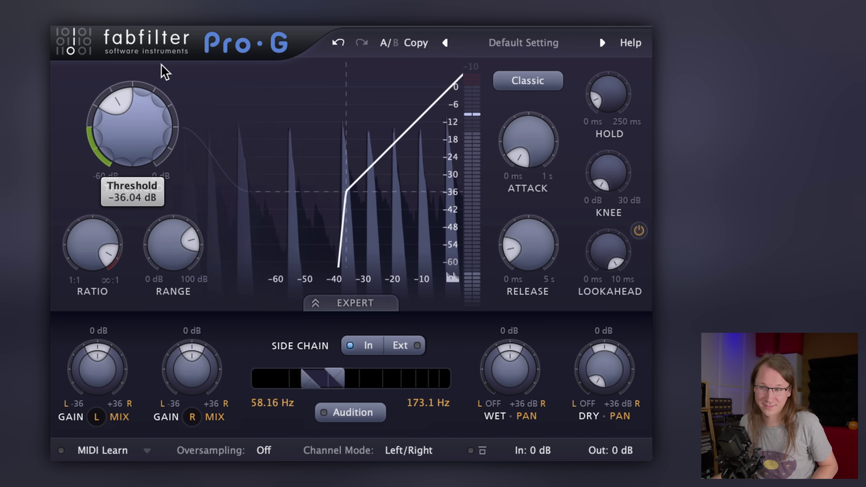
{"action": "left_click_drag", "start_coordinate": [320, 379], "coordinate": [352, 381]}
Step: Settle the sidechain band at 251.9–749.7 Hz and set the threshold to about -33.5 dB
{"action": "left_click", "coordinate": [356, 411]}
{"action": "left_click", "coordinate": [359, 412]}
{"action": "left_click_drag", "start_coordinate": [136, 157], "coordinate": [157, 109]}
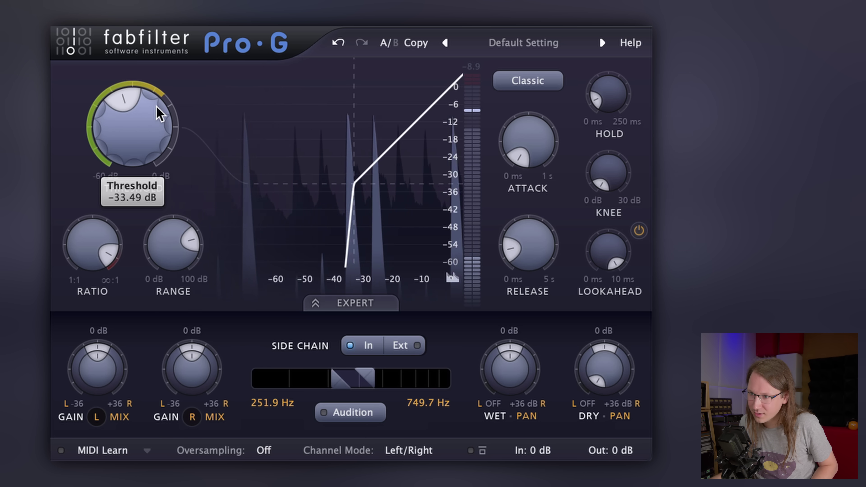
{"action": "left_click_drag", "start_coordinate": [158, 107], "coordinate": [157, 108]}
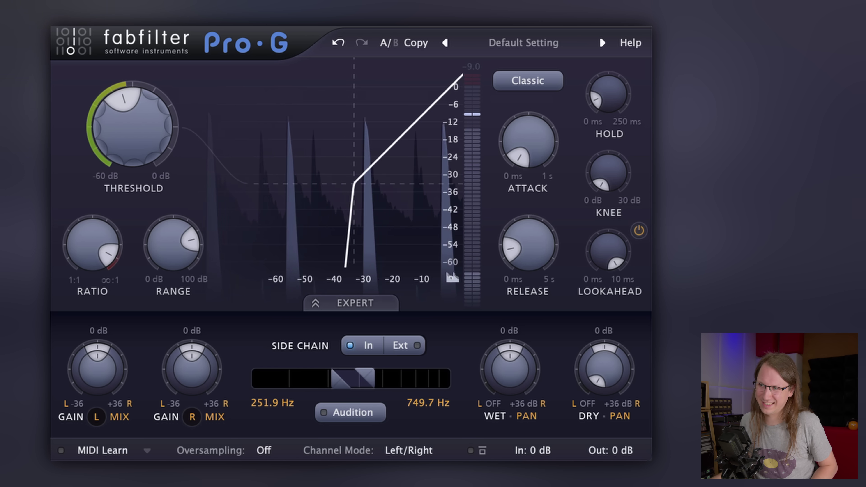
Step: Set Pro-G's release to about 24.90 ms
{"action": "scroll", "coordinate": [533, 232], "scroll_direction": "up", "scroll_amount": 2}
{"action": "scroll", "coordinate": [532, 232], "scroll_direction": "up", "scroll_amount": 2}
{"action": "scroll", "coordinate": [532, 235], "scroll_direction": "down", "scroll_amount": 1}
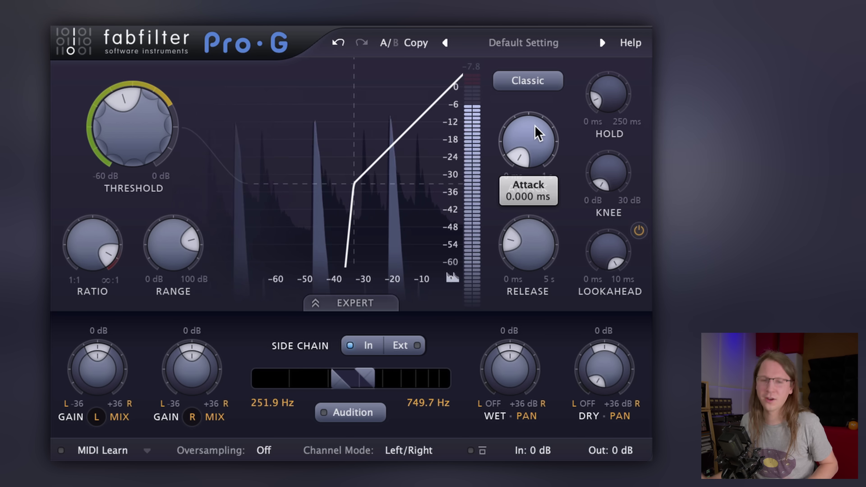